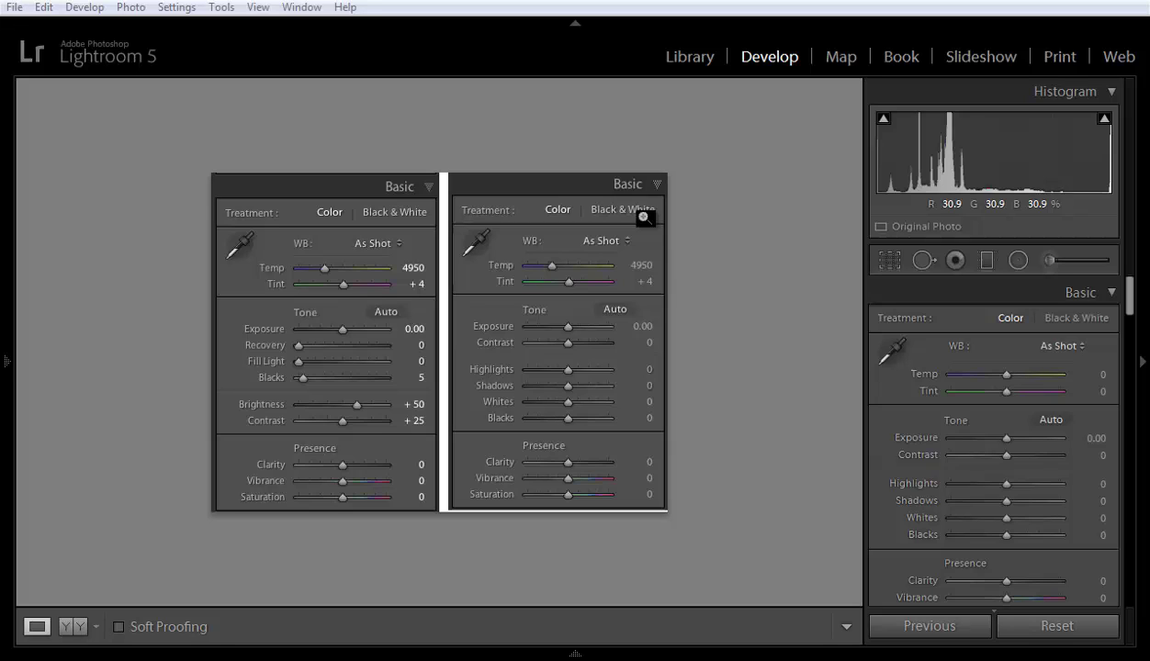
# Hide the module picker strip with the top panel arrow, then restore it.
pyautogui.moveTo(1130, 289)
pyautogui.mouseDown()
pyautogui.moveTo(1132, 312)
pyautogui.moveTo(1131, 292)
pyautogui.mouseUp()
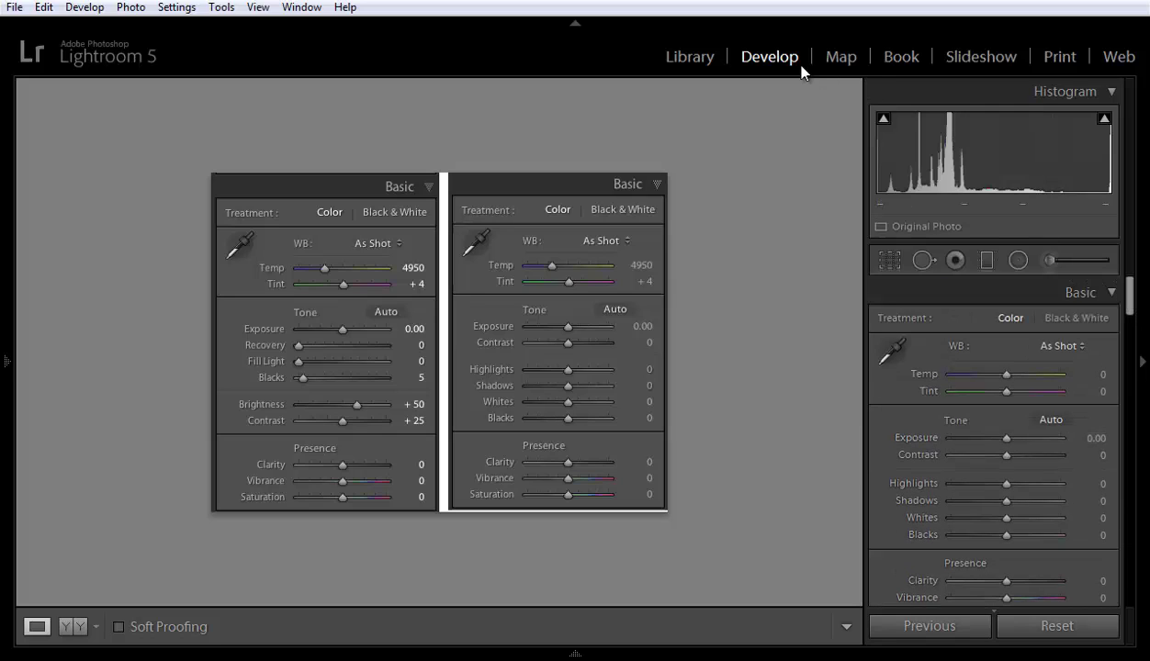
pyautogui.click(575, 25)
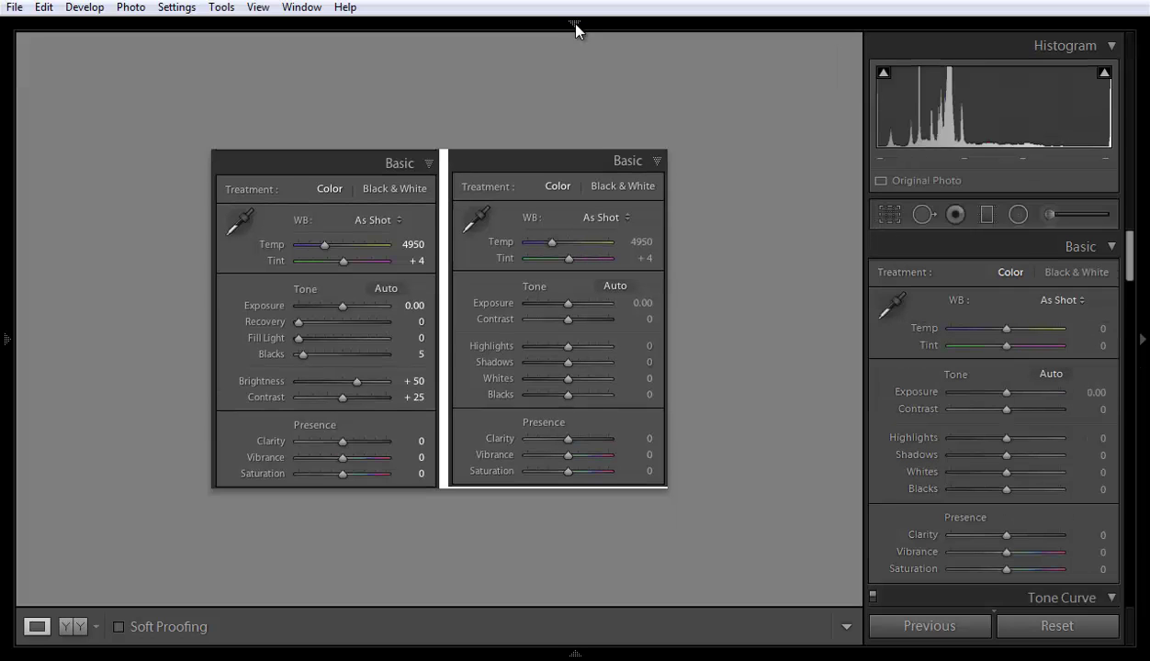
pyautogui.click(573, 26)
# Scroll the develop panels, then collapse and re-expand the Basic panel.
pyautogui.scroll(-3, 1133, 257)
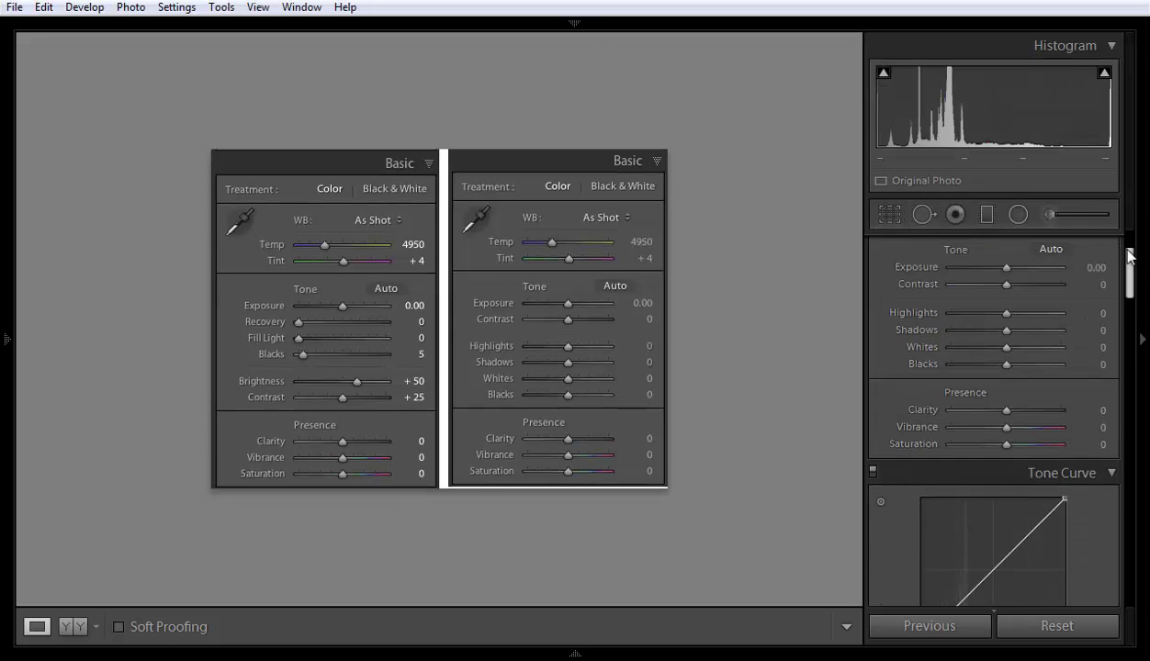
pyautogui.scroll(3, 1127, 220)
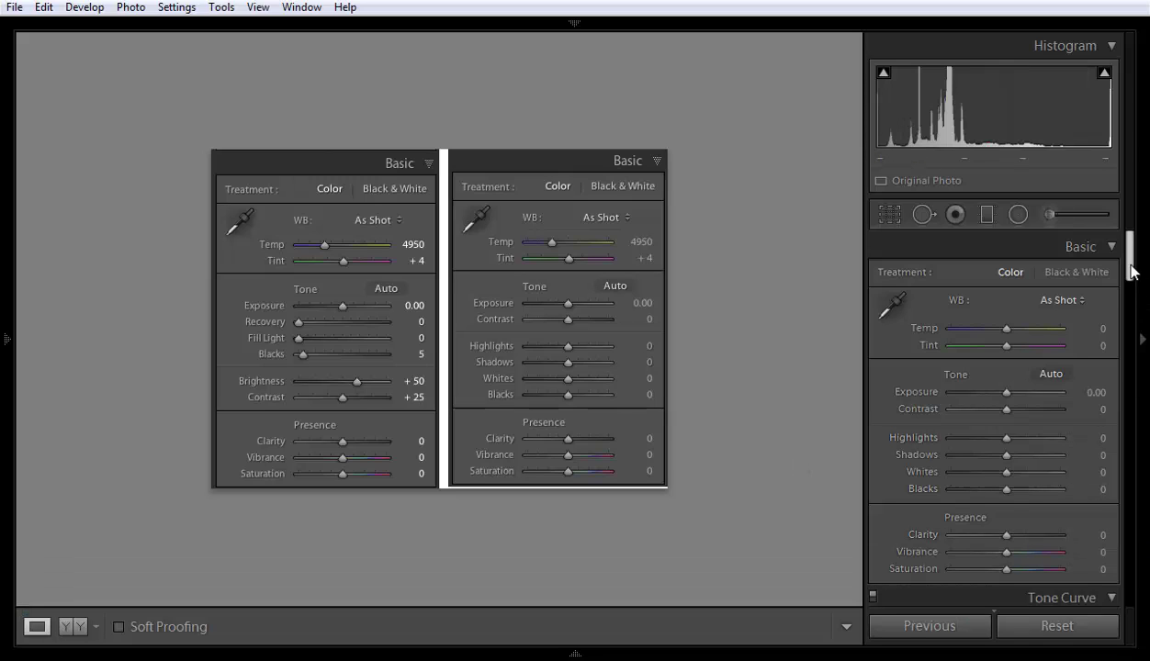
pyautogui.scroll(-2, 1129, 262)
pyautogui.scroll(2, 1131, 266)
pyautogui.scroll(-2, 1131, 266)
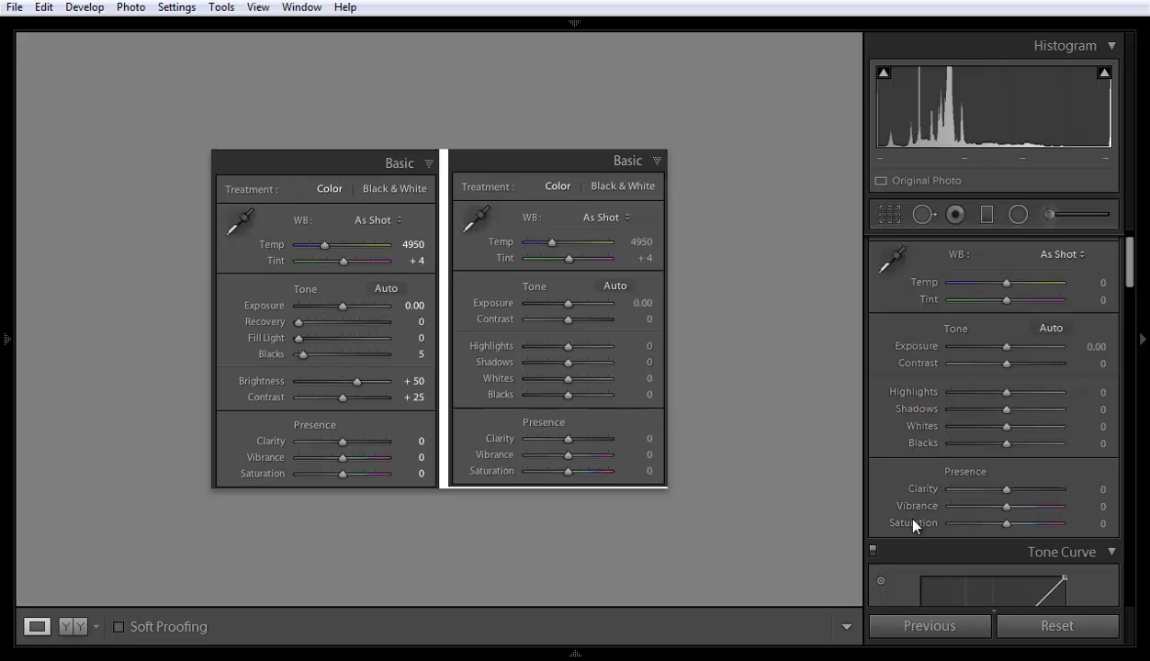
pyautogui.scroll(1, 1132, 249)
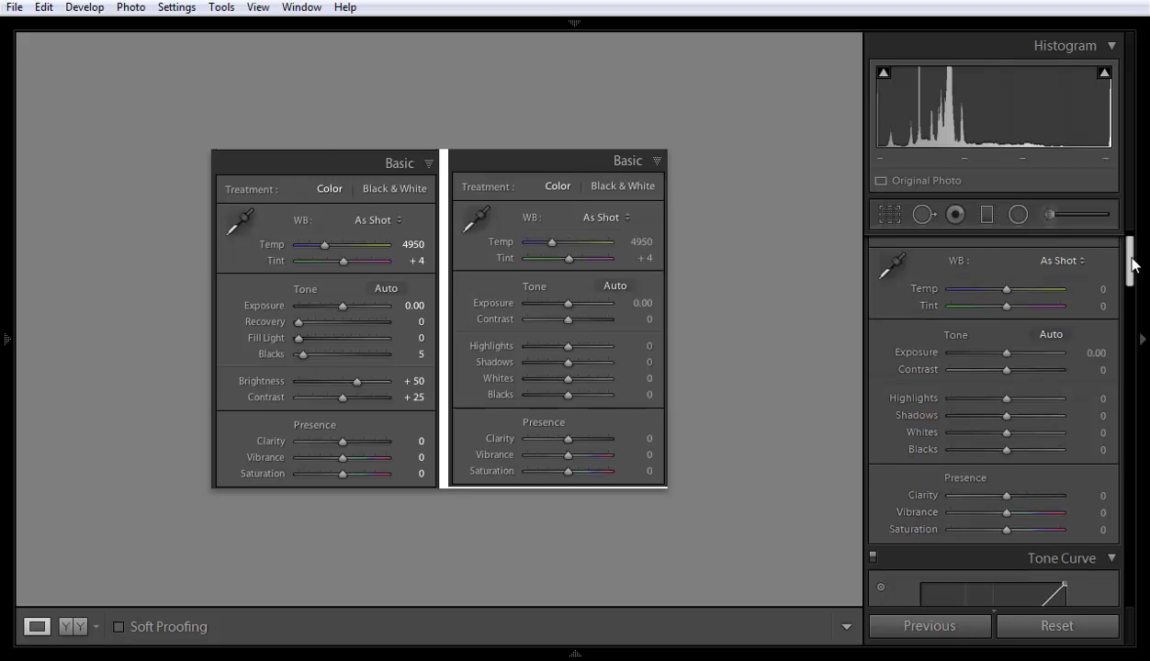
pyautogui.scroll(1, 1132, 257)
pyautogui.click(1112, 248)
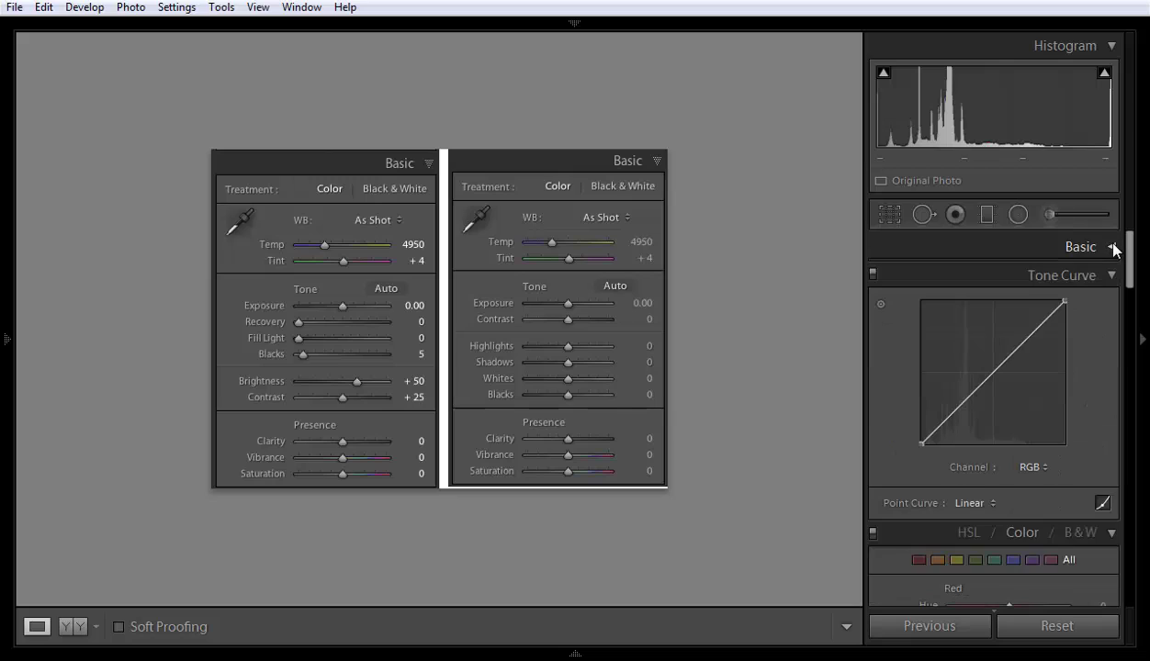
pyautogui.click(1113, 246)
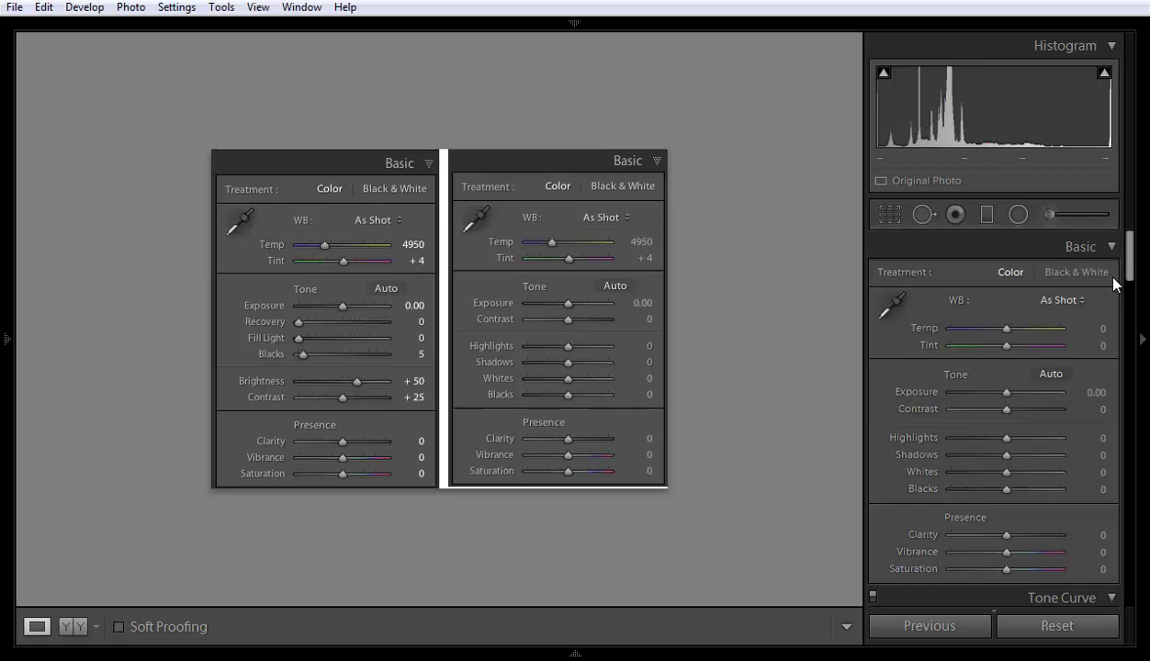
# Hide and reshow the right adjustment panels with F8, then scroll toward Tone Curve.
pyautogui.press('F8')
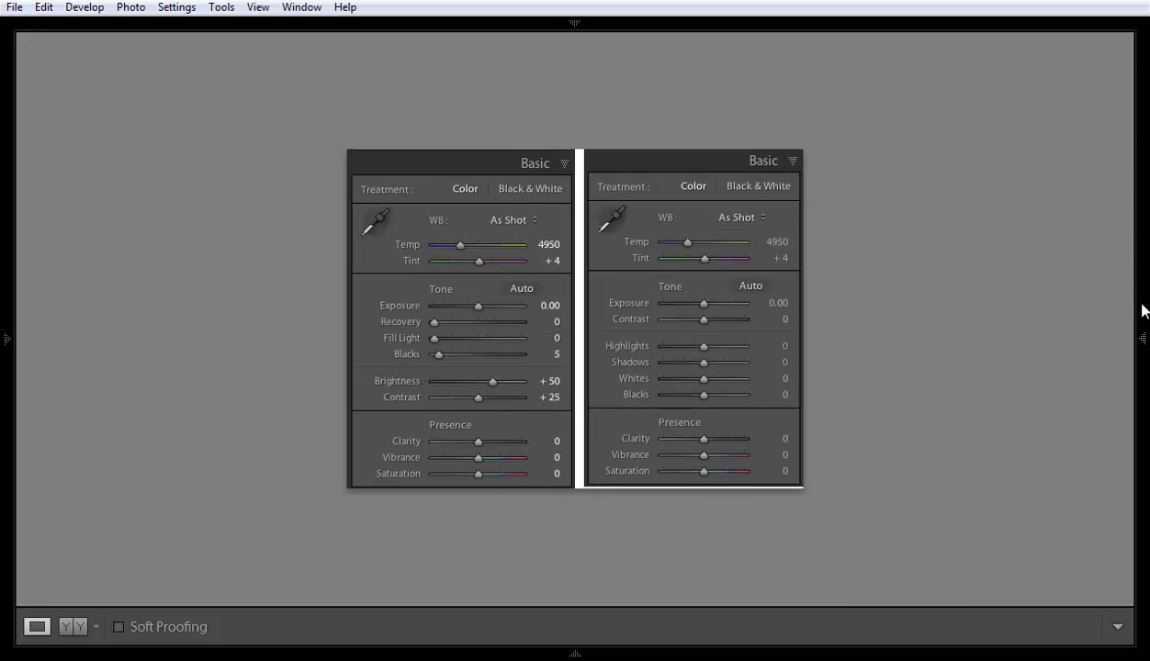
pyautogui.press('F8')
pyautogui.moveTo(1131, 255); pyautogui.dragTo(1128, 303)
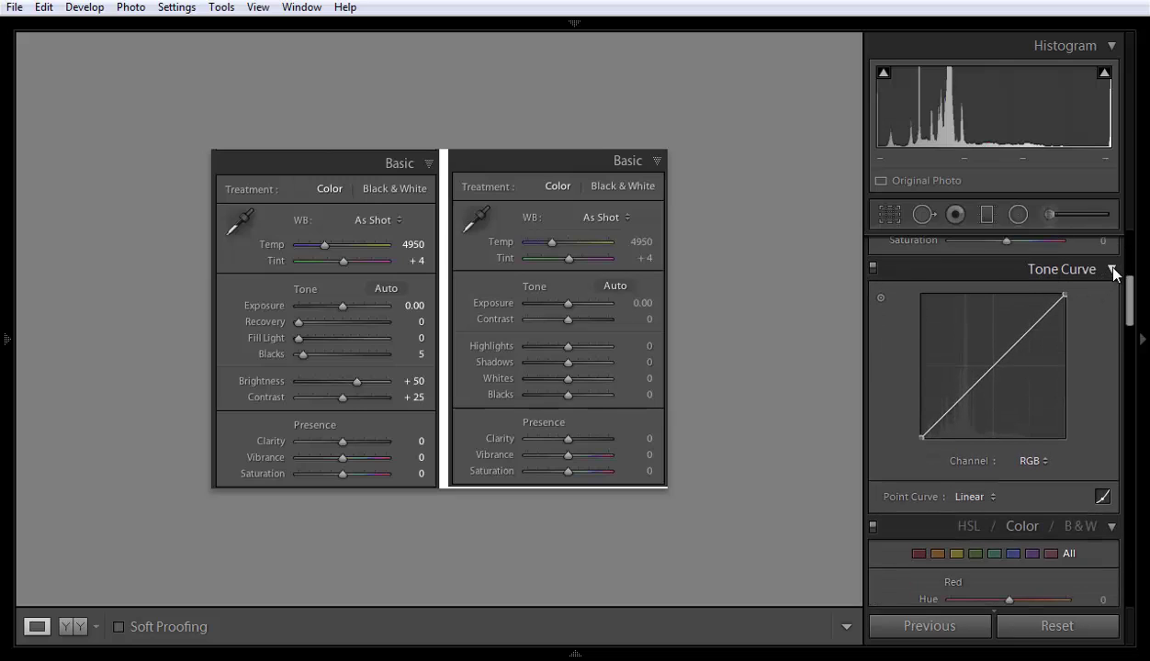
# Keep the Tone Curve channel on RGB and switch to its parametric Region sliders.
pyautogui.click(1030, 463)
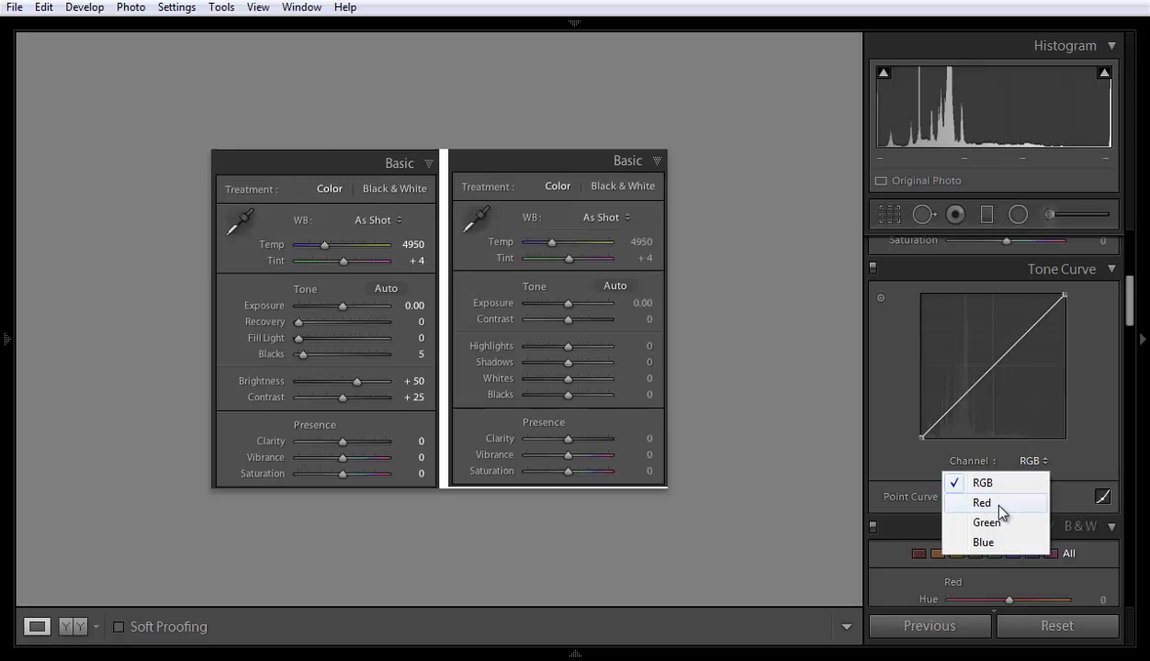
pyautogui.click(982, 482)
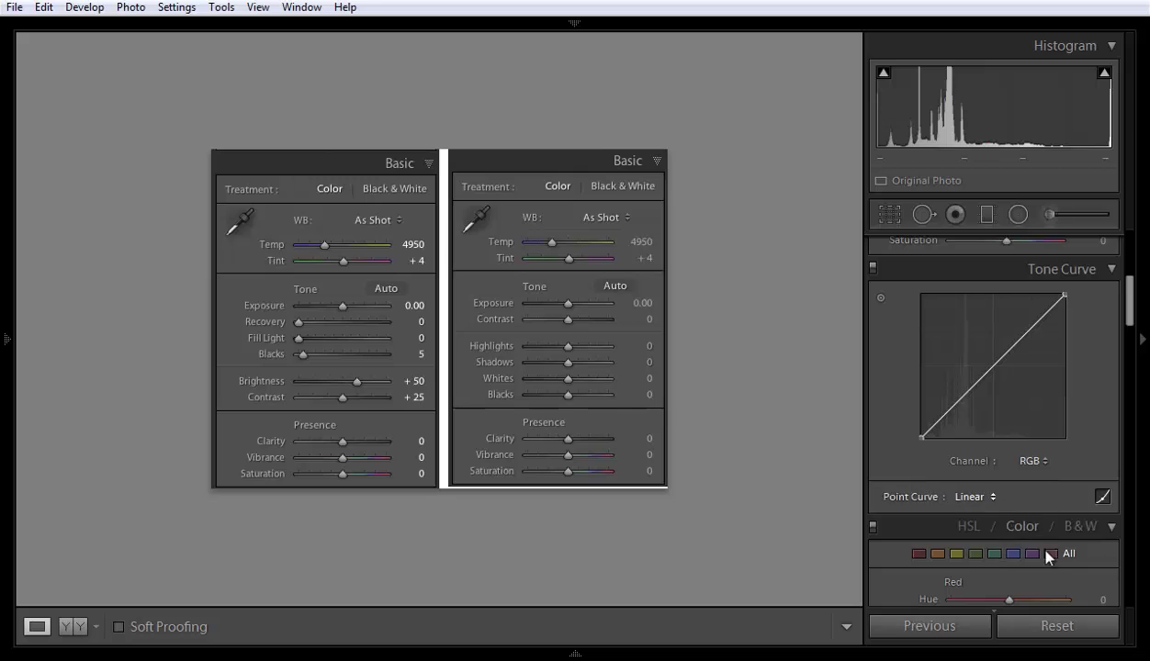
pyautogui.click(1102, 497)
pyautogui.click(1102, 474)
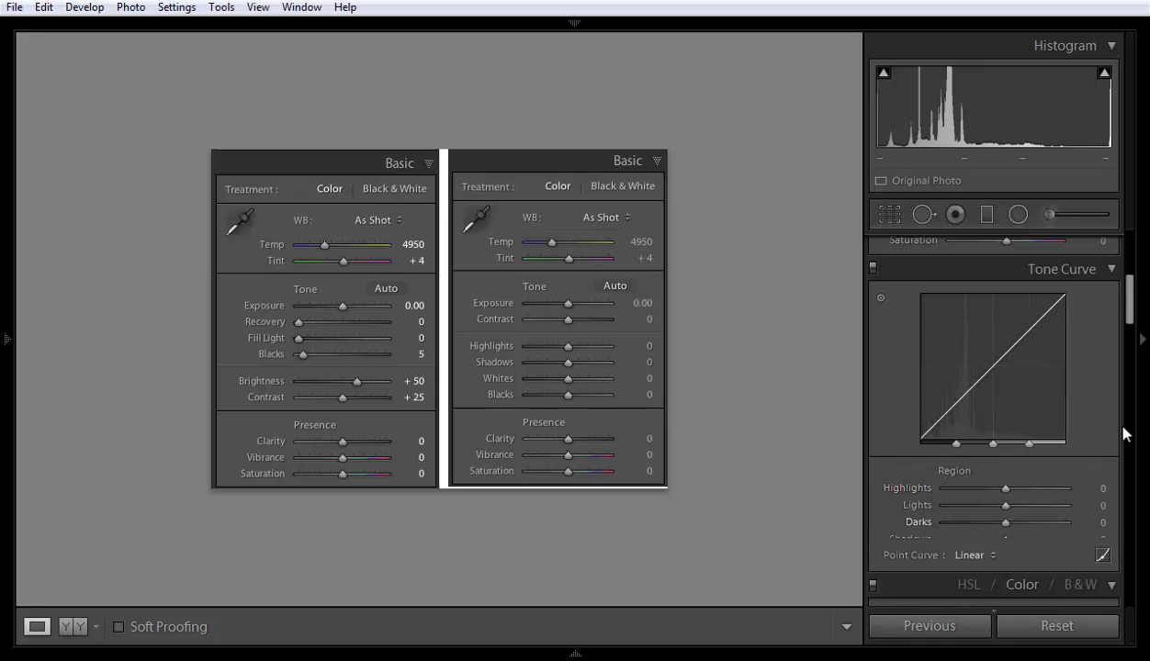
pyautogui.moveTo(1130, 312); pyautogui.dragTo(1129, 323)
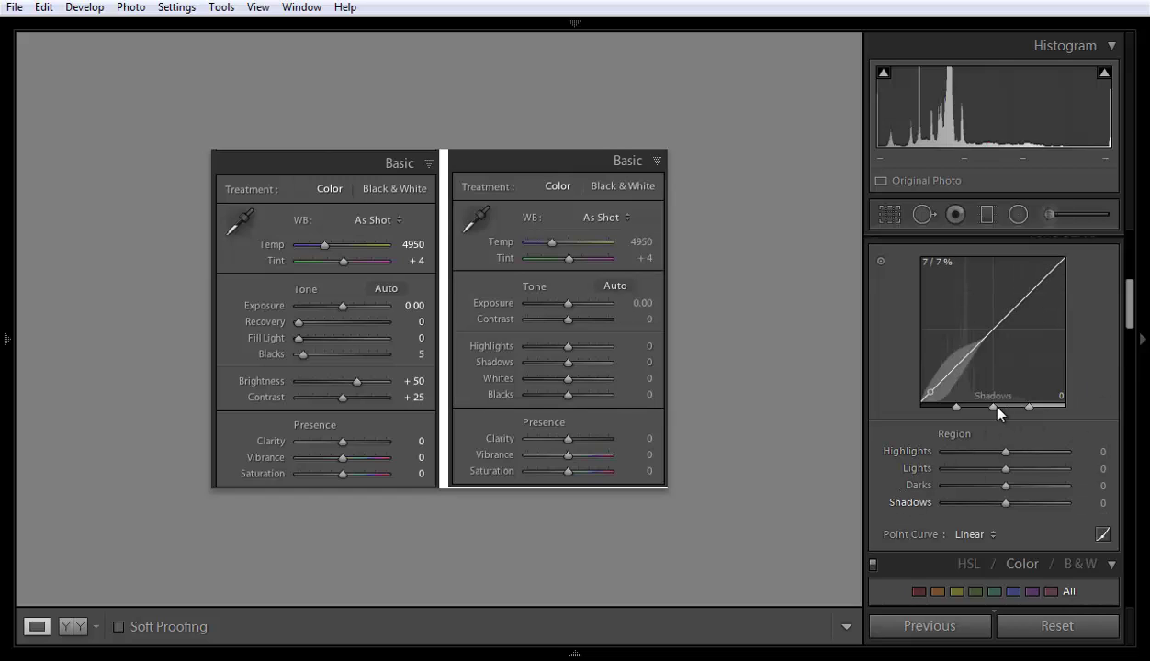
pyautogui.moveTo(1130, 308); pyautogui.dragTo(1131, 354)
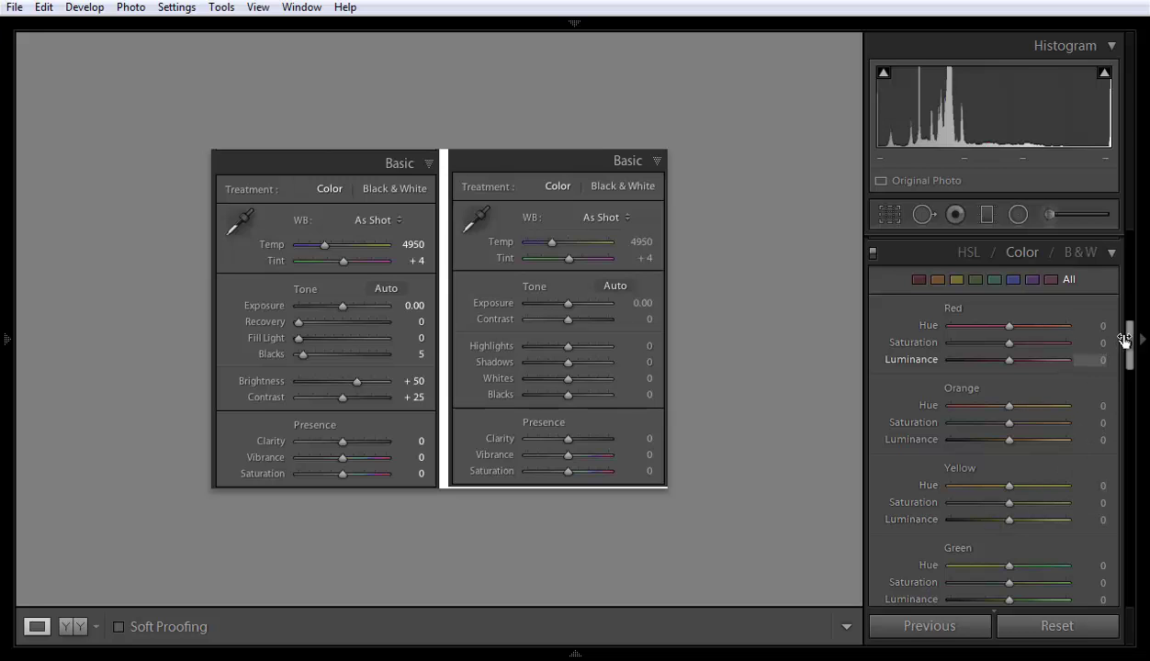
# Scroll past HSL/Color/B&W and Split Toning to the Detail panel's sharpening settings.
pyautogui.moveTo(1131, 342)
pyautogui.mouseDown()
pyautogui.moveTo(1133, 333)
pyautogui.moveTo(1128, 424)
pyautogui.mouseUp()
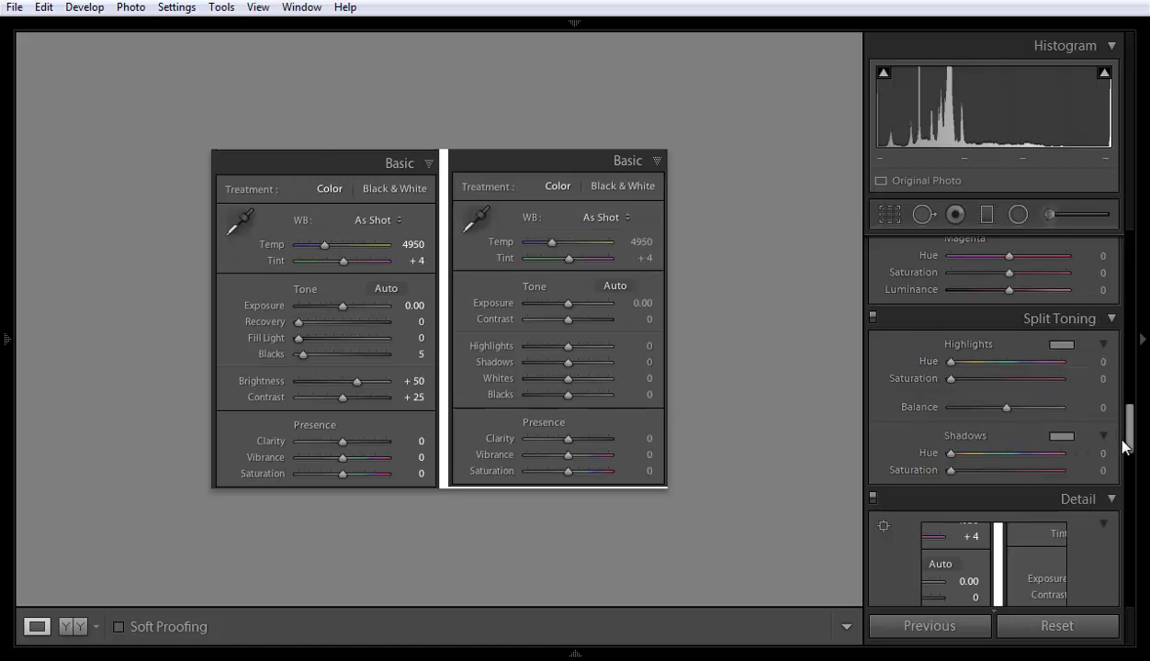
pyautogui.moveTo(1131, 424); pyautogui.dragTo(1135, 450)
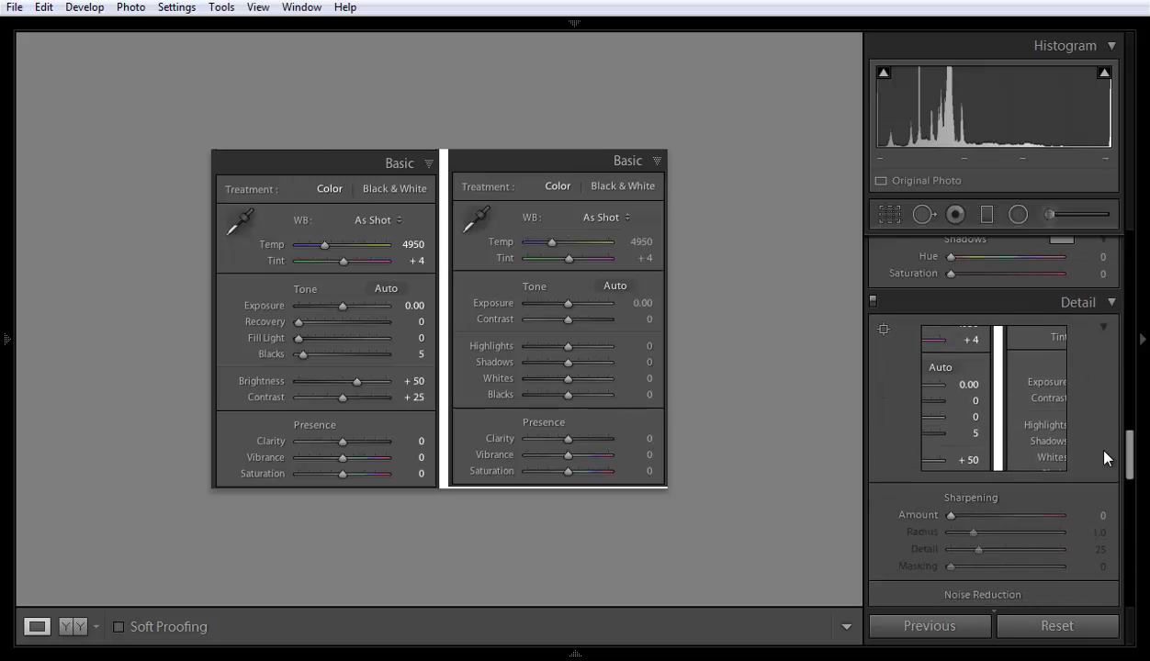
# Scroll through Lens Corrections, Effects and Camera Calibration, then back up to Basic.
pyautogui.moveTo(1129, 456); pyautogui.dragTo(1130, 503)
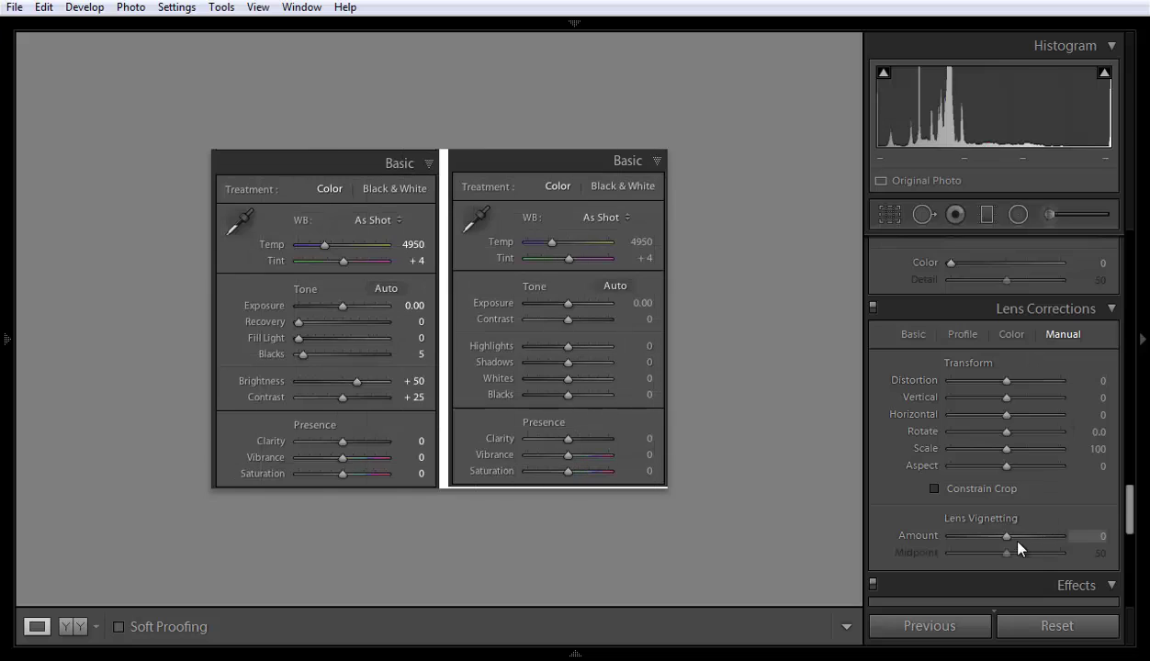
pyautogui.moveTo(1128, 514); pyautogui.dragTo(1139, 544)
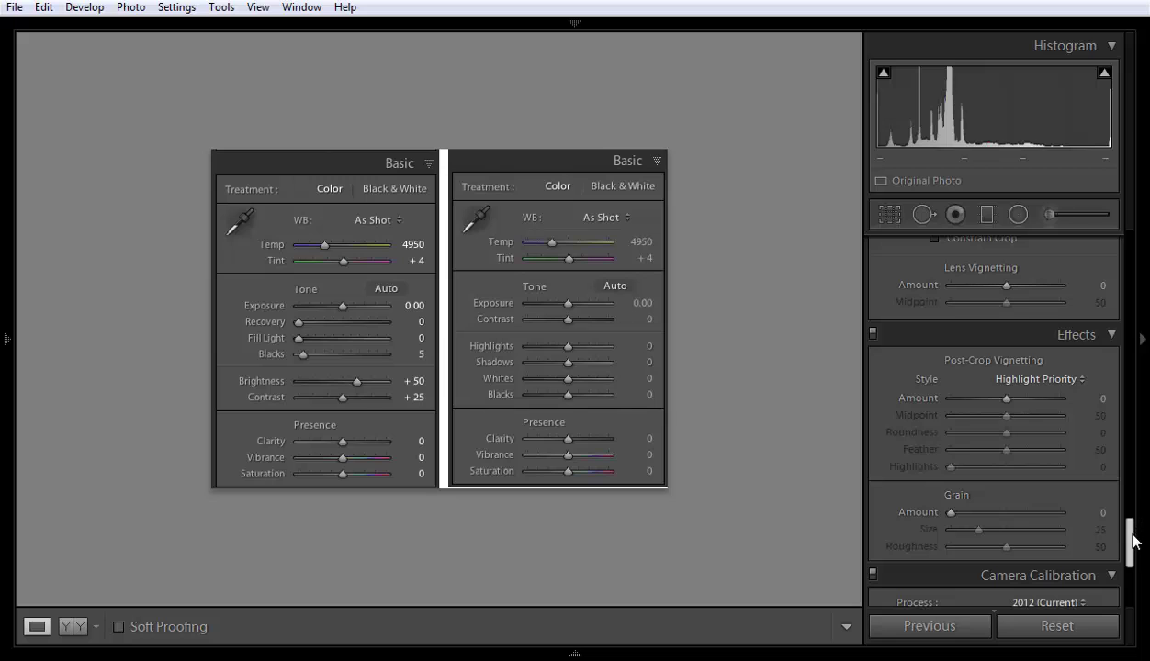
pyautogui.moveTo(1130, 539)
pyautogui.mouseDown()
pyautogui.moveTo(1130, 578)
pyautogui.moveTo(1131, 242)
pyautogui.mouseUp()
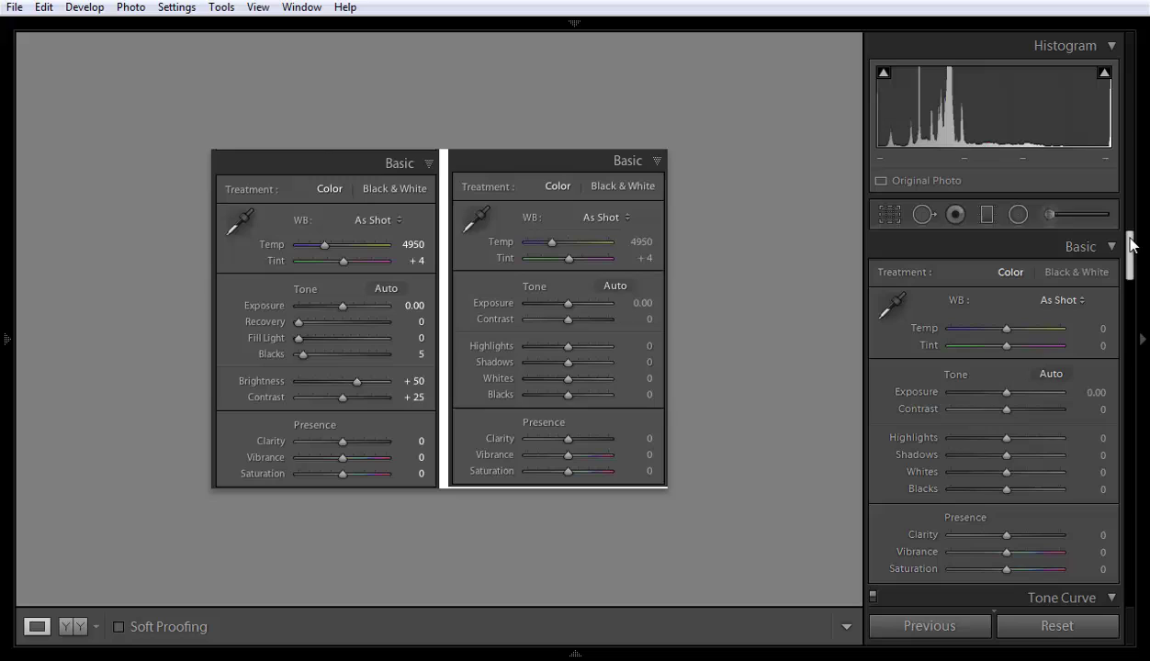